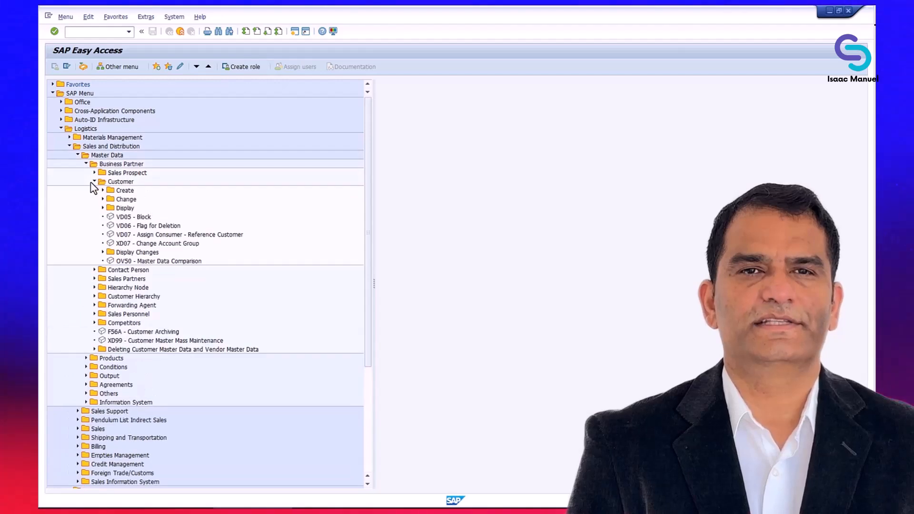
# Start the complete customer creation transaction XD01 from the Customer Create folder of the Sales and Distribution master data.
pyautogui.click(102, 190)
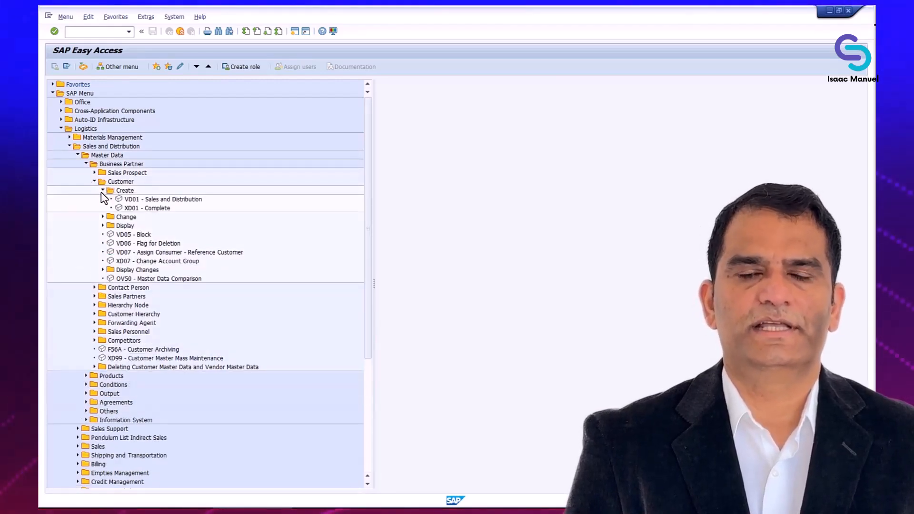
pyautogui.click(142, 208)
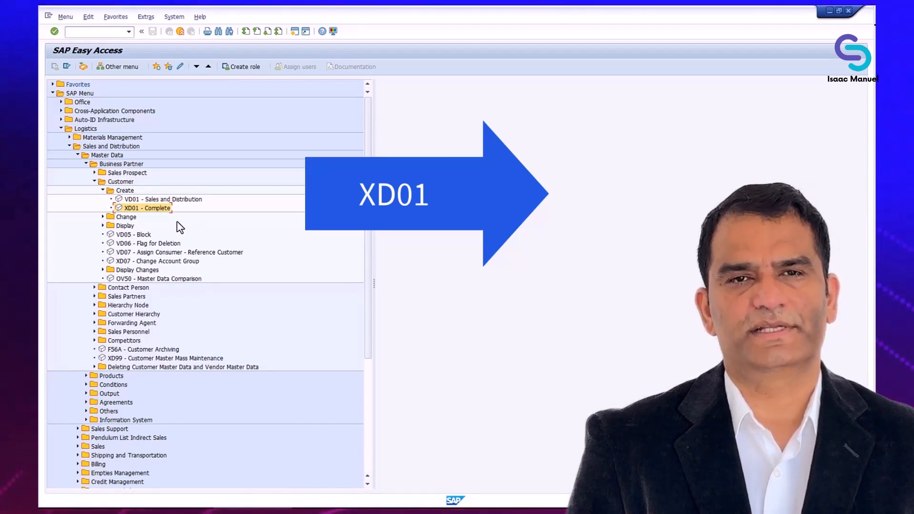
pyautogui.doubleClick(166, 208)
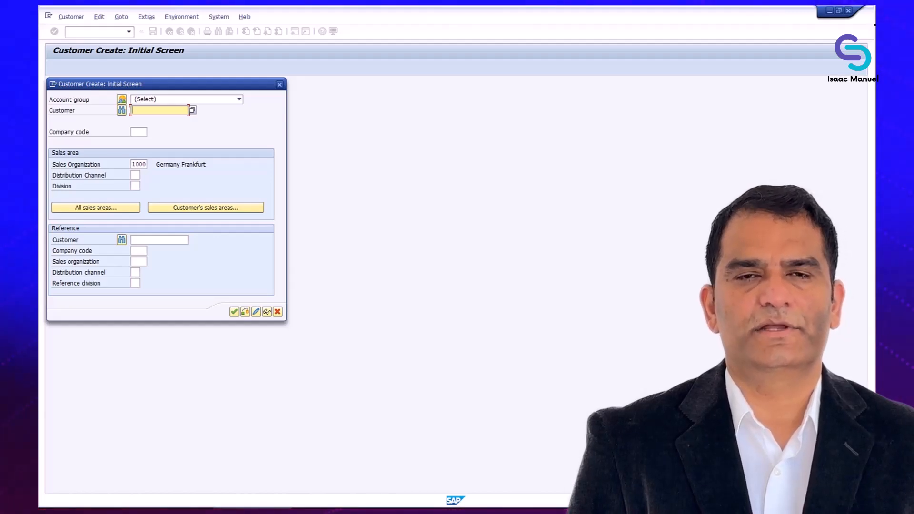
# Choose account group 0001 Sold-to party and enter the customer number for the new record.
pyautogui.click(241, 100)
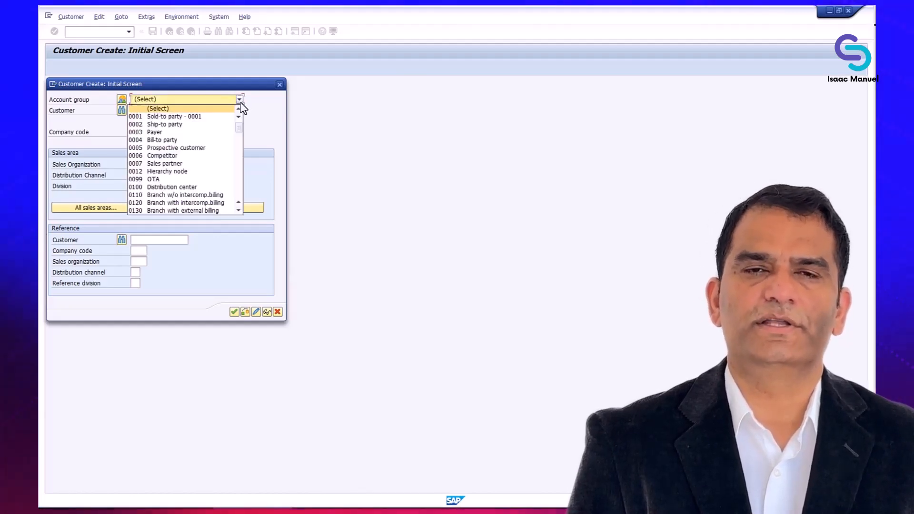
pyautogui.click(214, 118)
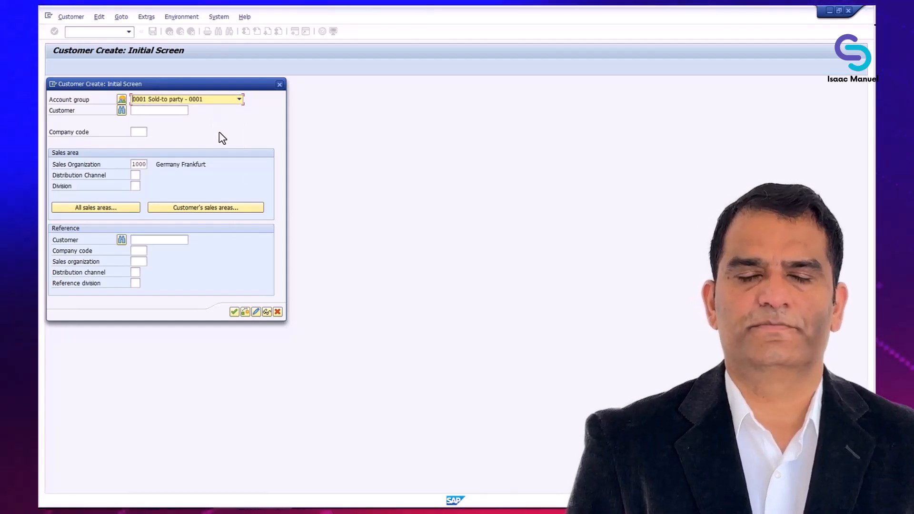
pyautogui.click(176, 111)
pyautogui.write('12')
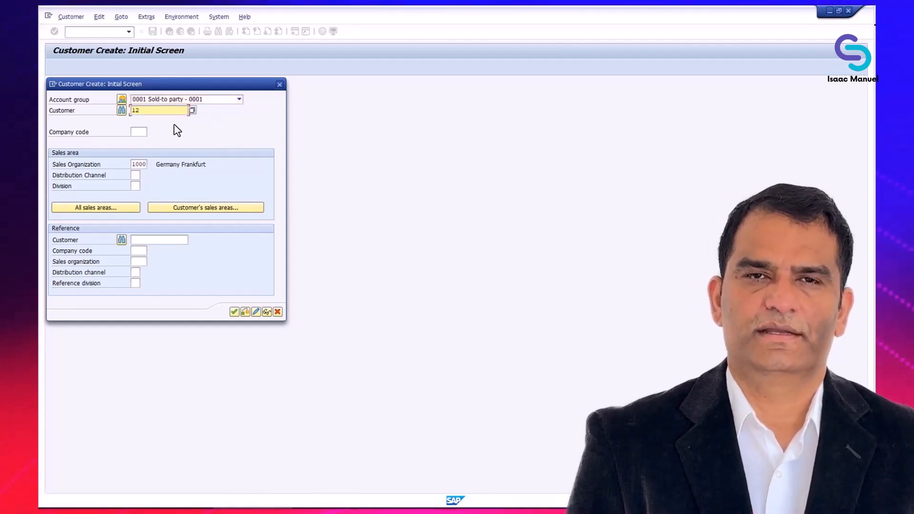
pyautogui.write('300')
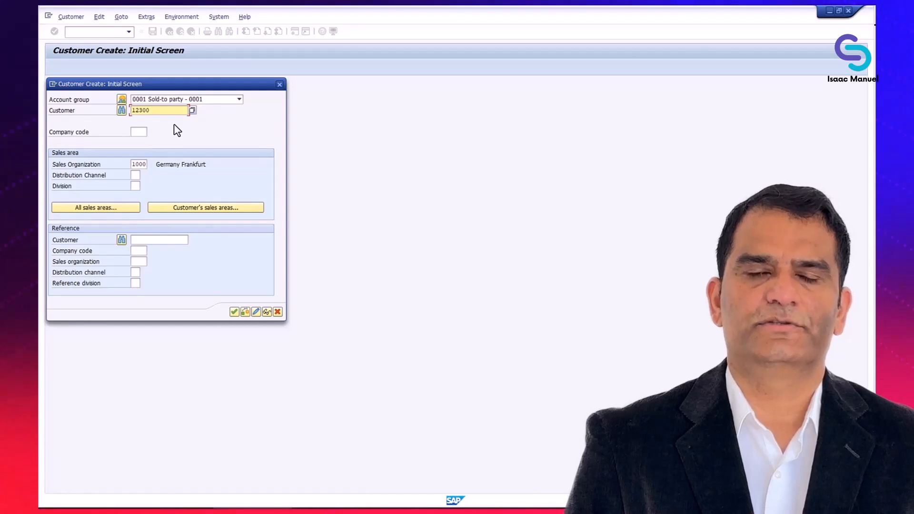
# Set company code 1000, distribution channel 10 and division 00, and continue to the customer's general data.
pyautogui.click(143, 136)
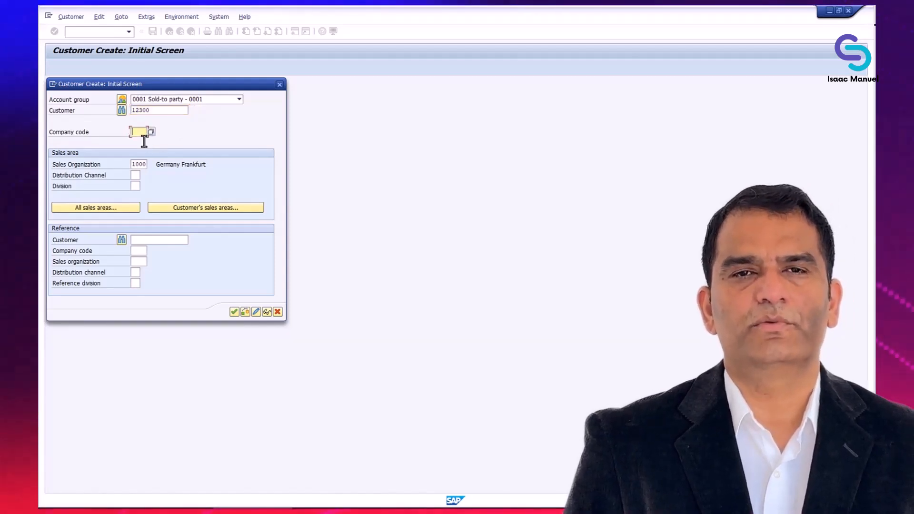
pyautogui.write('1000')
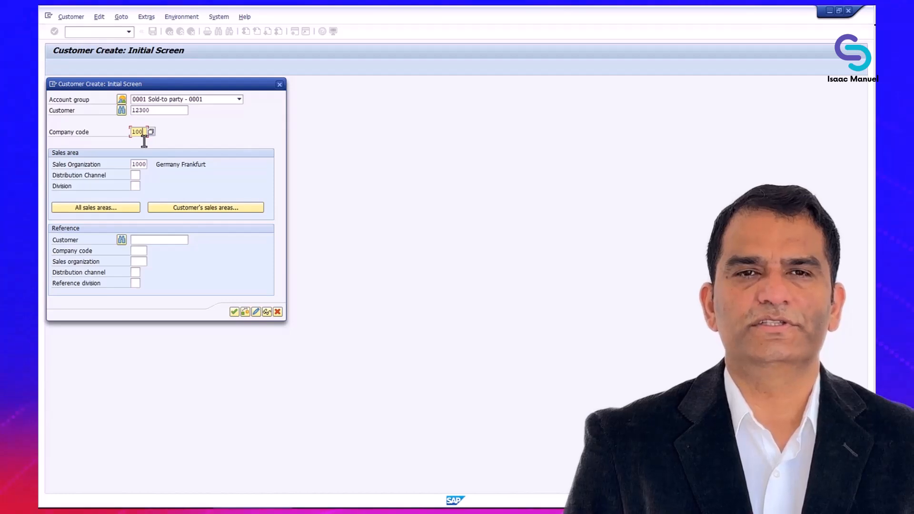
pyautogui.press('Tab')
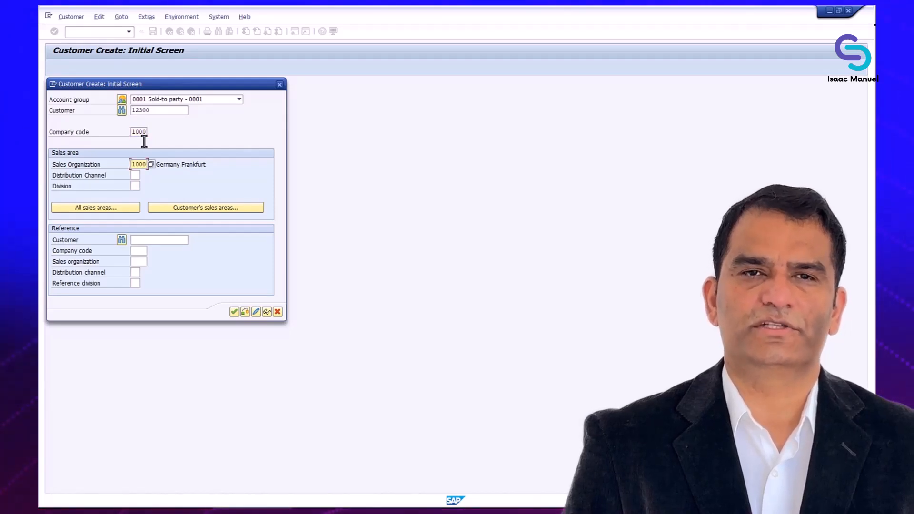
pyautogui.click(135, 175)
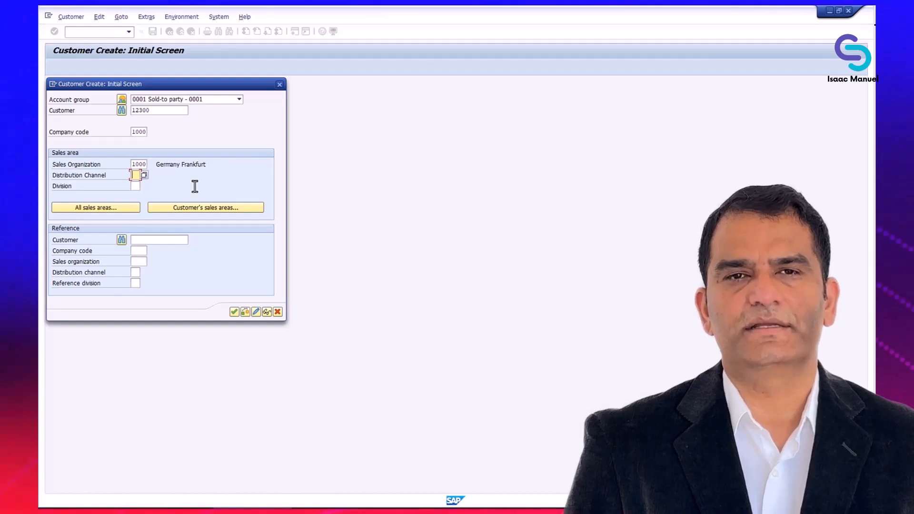
pyautogui.write('10')
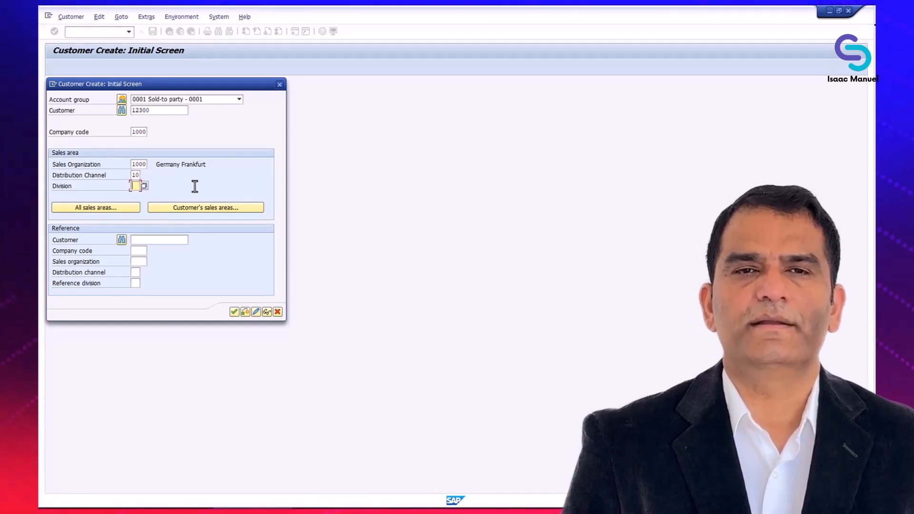
pyautogui.write('00')
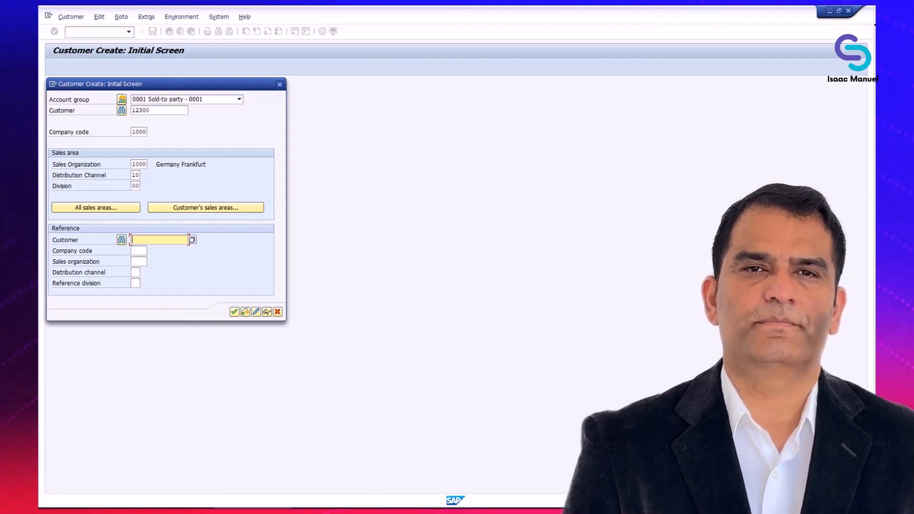
pyautogui.click(234, 312)
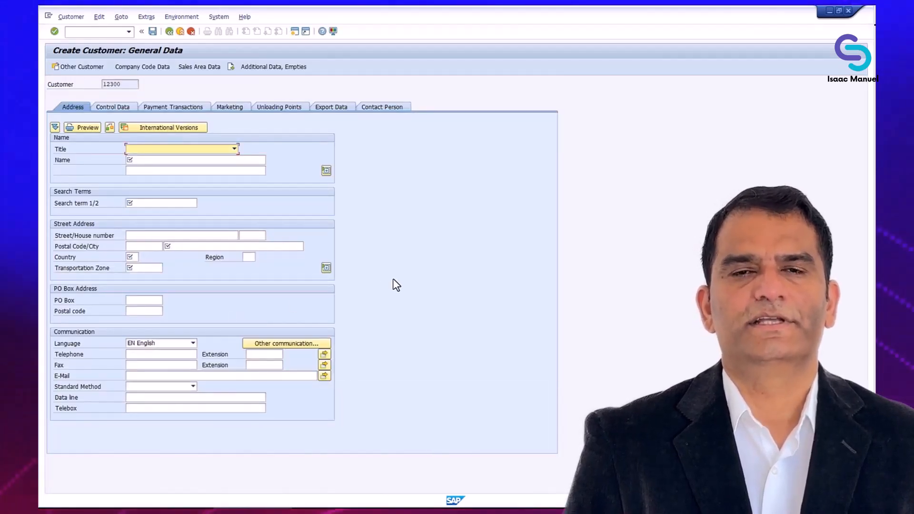
# Set the customer's title to Company, the name to Cust 01 and the search term to CUST01.
pyautogui.click(235, 149)
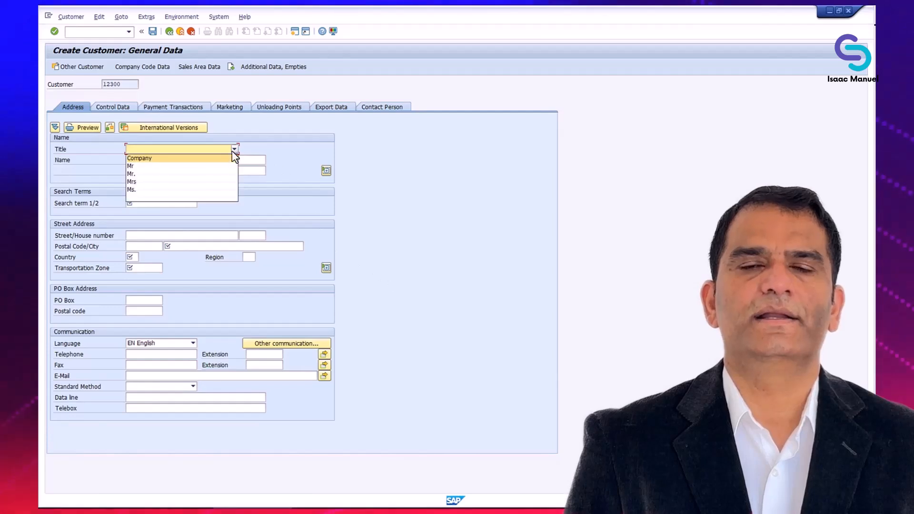
pyautogui.click(222, 154)
pyautogui.click(214, 160)
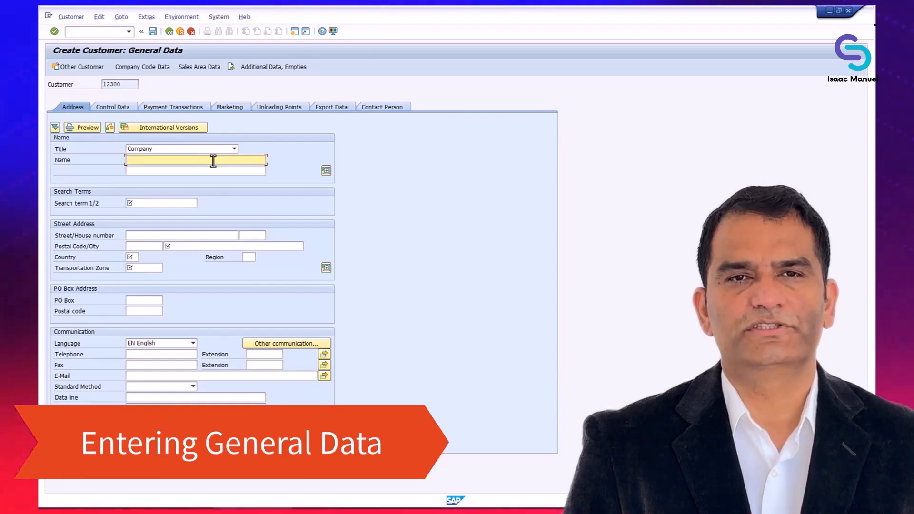
pyautogui.write('Cust 01')
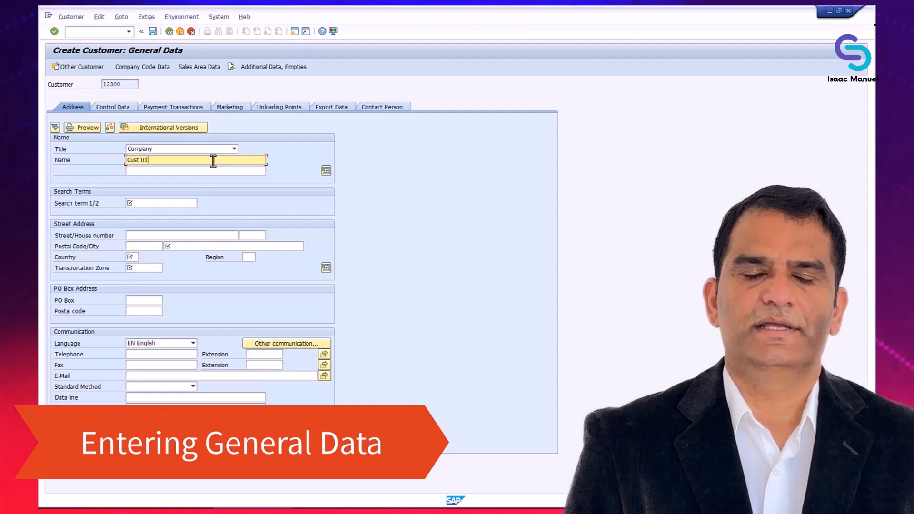
pyautogui.click(169, 202)
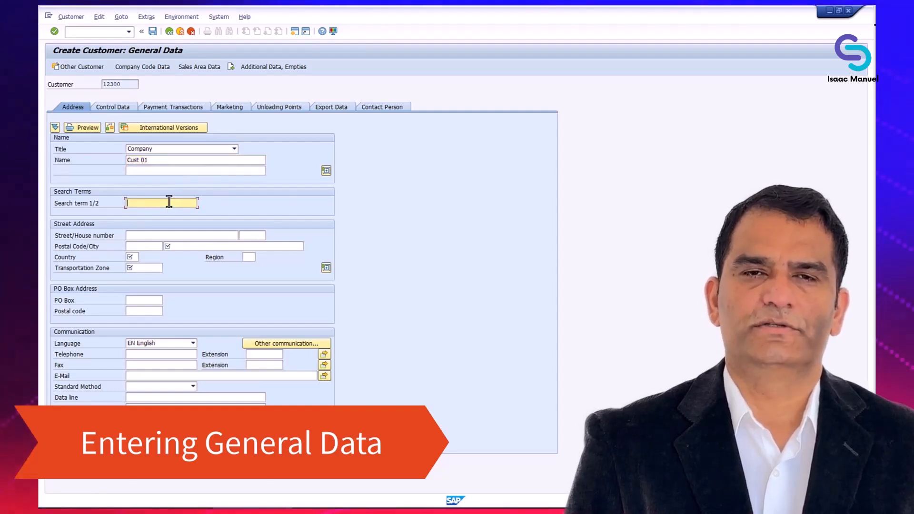
pyautogui.click(169, 202)
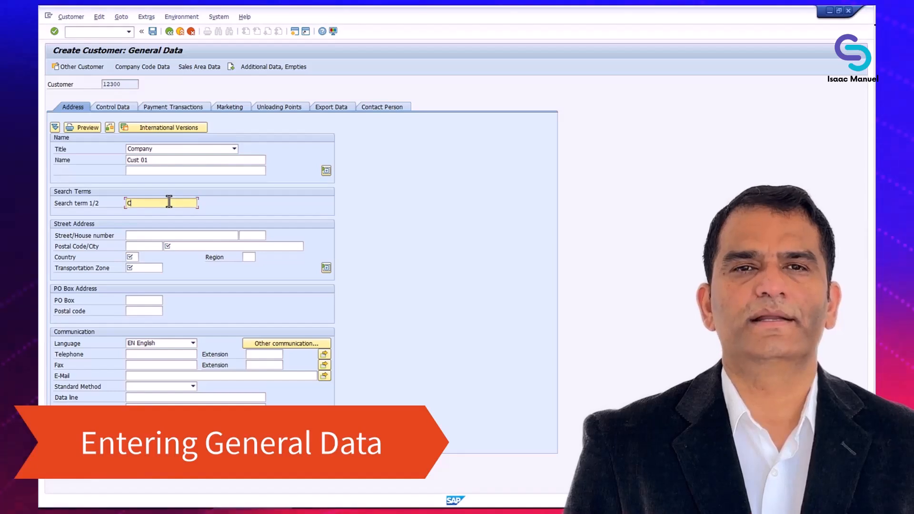
pyautogui.write('CUST01')
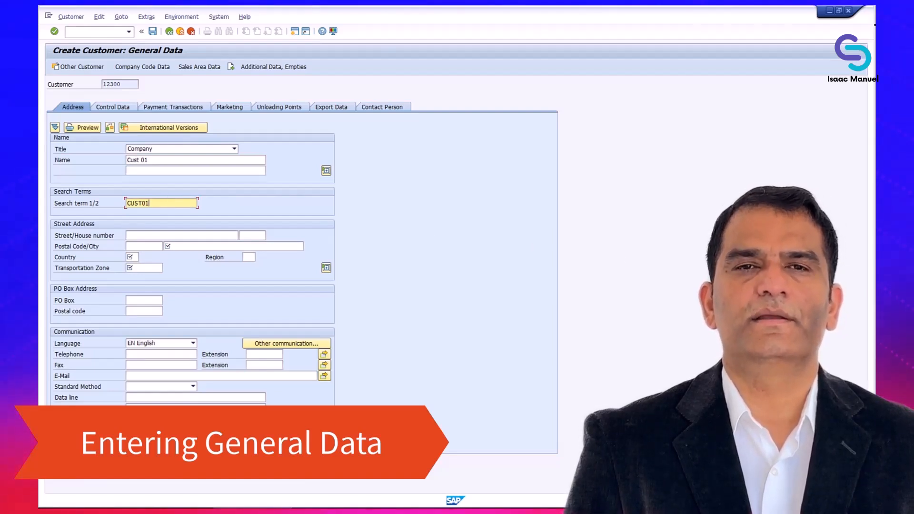
pyautogui.press('Return')
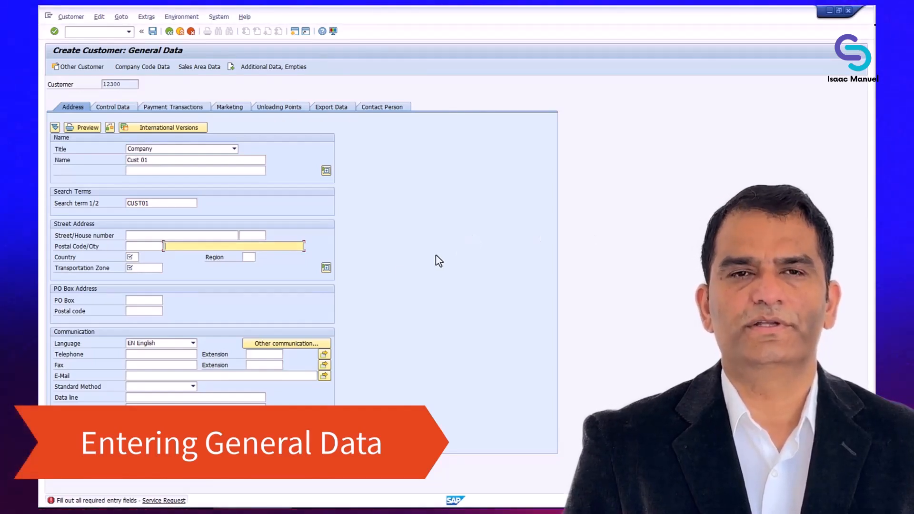
pyautogui.click(146, 236)
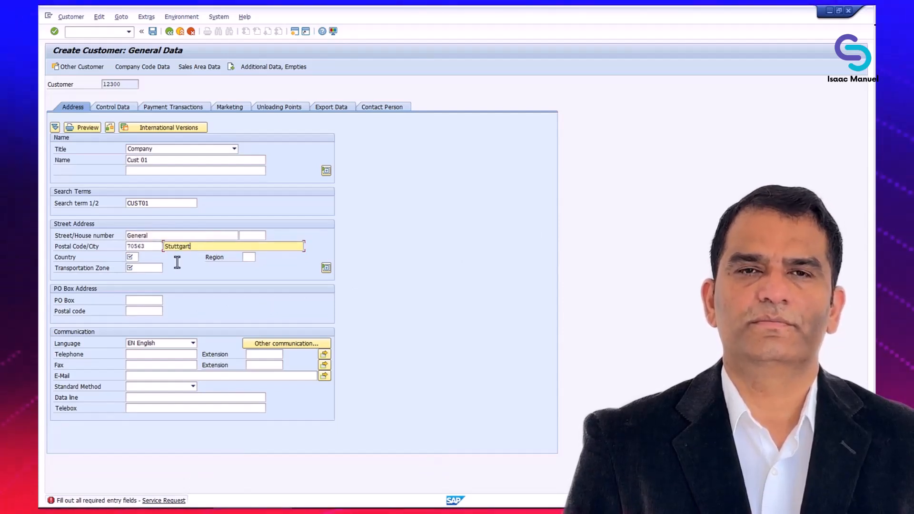
pyautogui.click(135, 257)
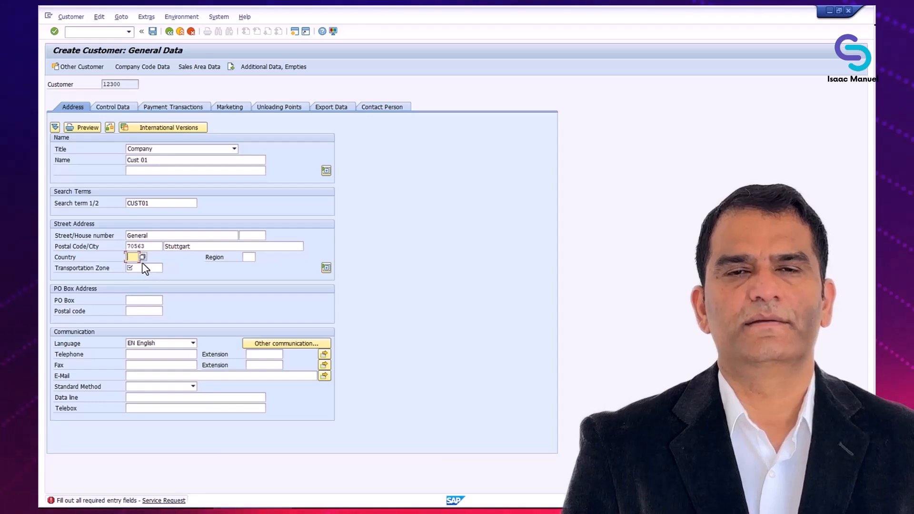
pyautogui.write('DE')
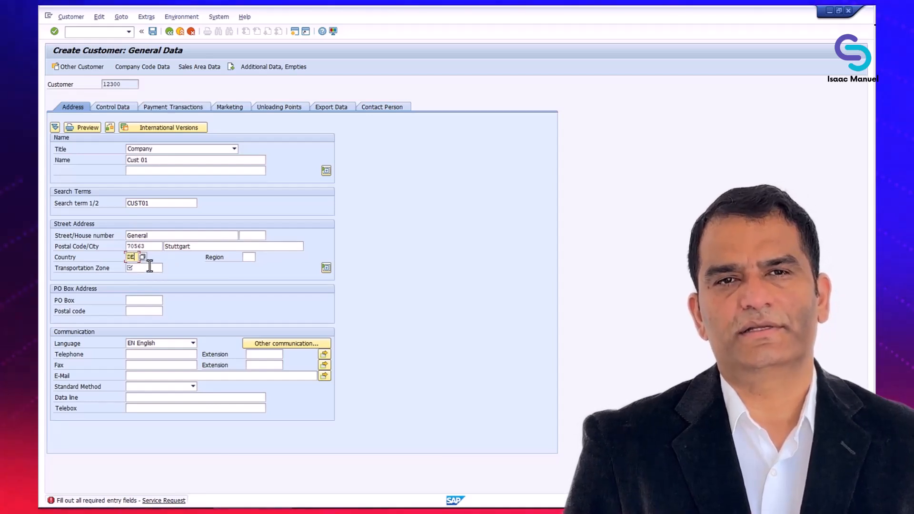
pyautogui.click(149, 268)
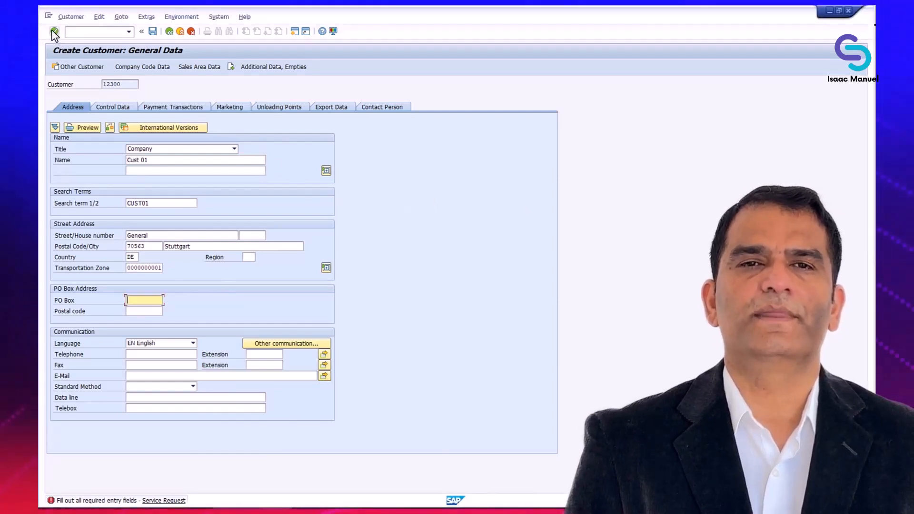
pyautogui.click(54, 32)
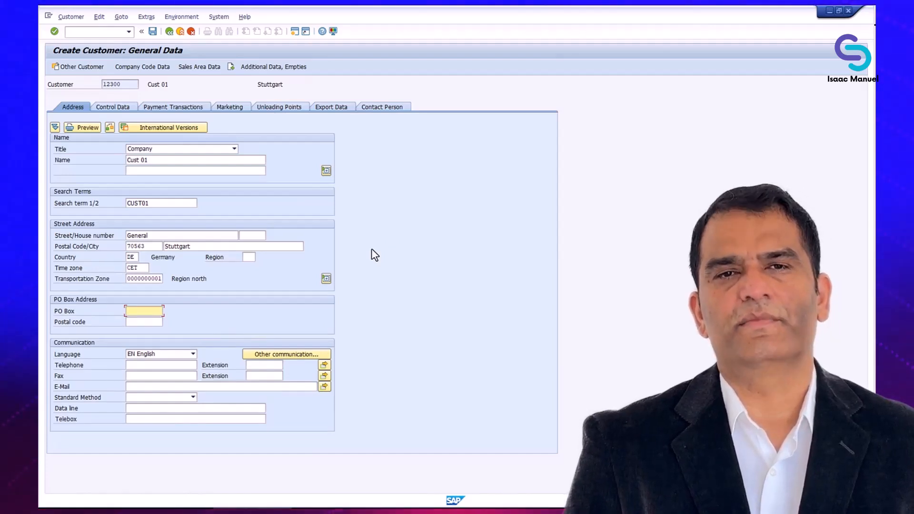
# Switch to the customer's company code data and enter the reconciliation account number in the accounting information.
pyautogui.click(149, 71)
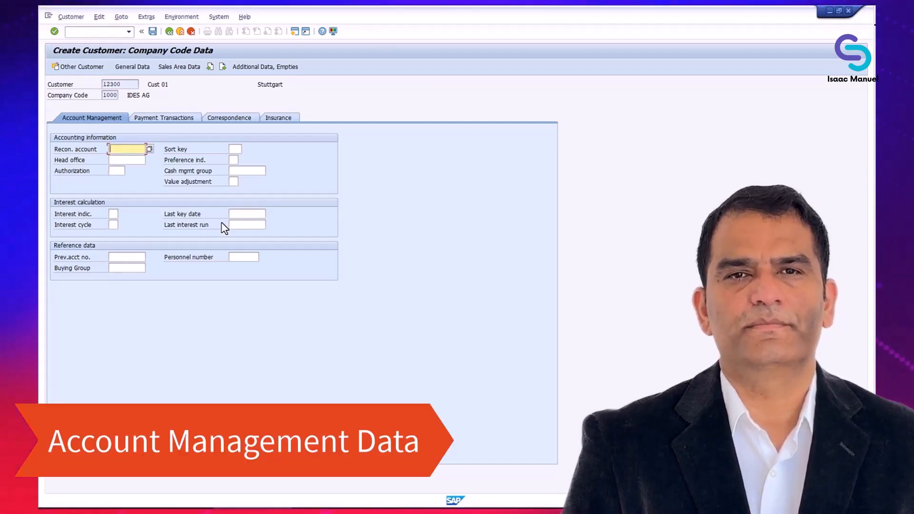
pyautogui.write('14')
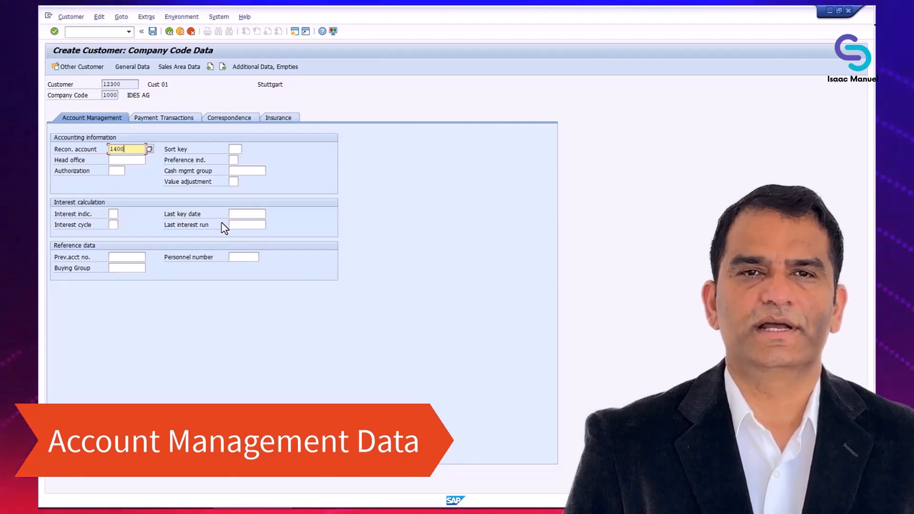
pyautogui.write('00')
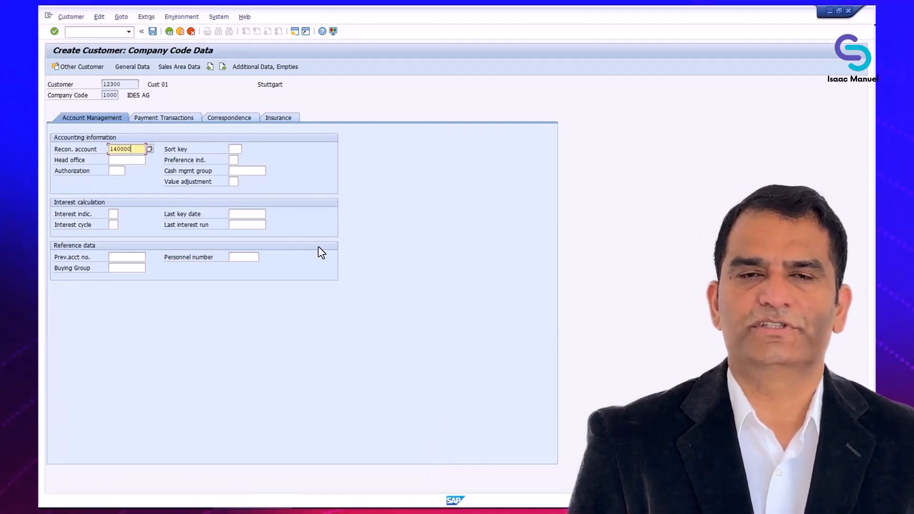
# Switch to the customer's sales area data and set the customer group to 02 in the sales order details.
pyautogui.click(184, 67)
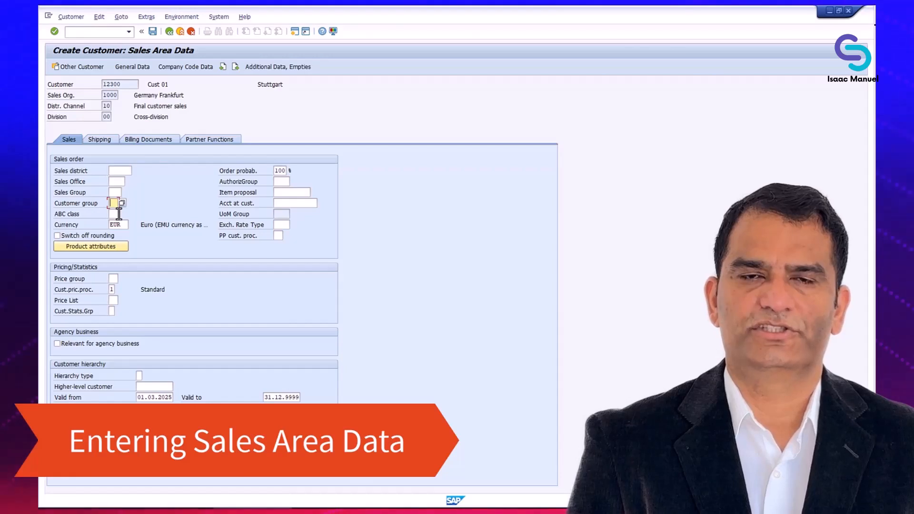
pyautogui.write('02')
pyautogui.press('Tab')
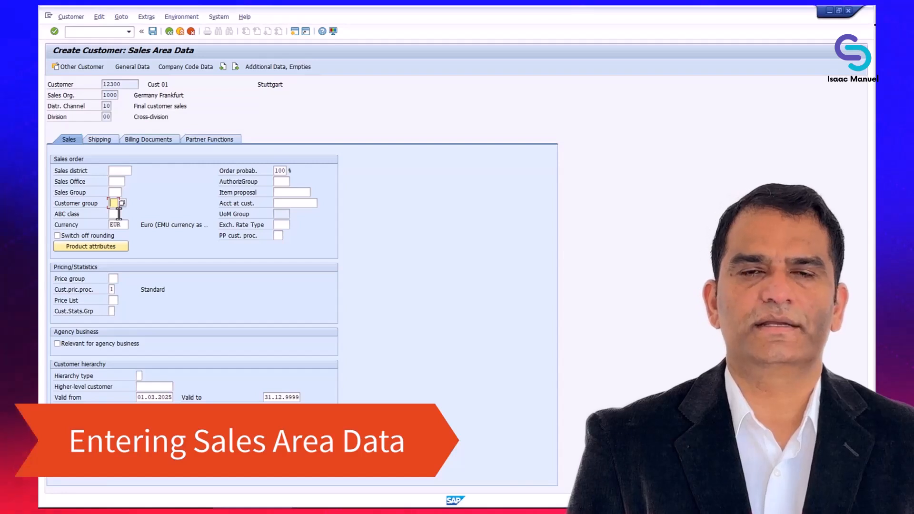
pyautogui.write('02')
pyautogui.press('Tab')
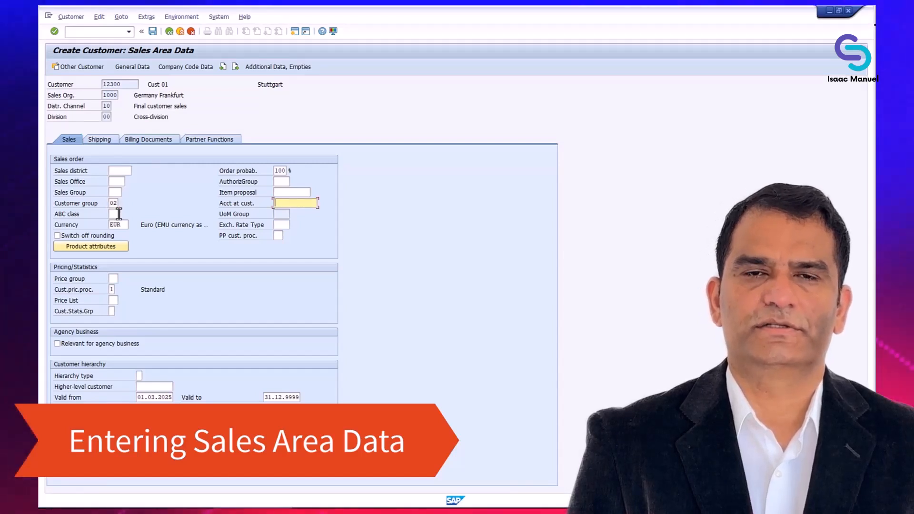
# Set shipping conditions 01 and delivering plant 1000 in the customer's shipping data.
pyautogui.click(105, 141)
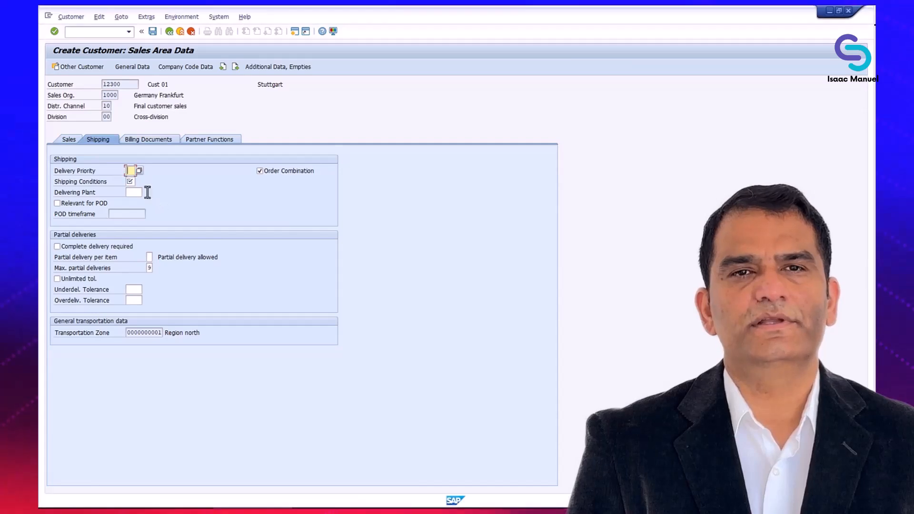
pyautogui.click(132, 182)
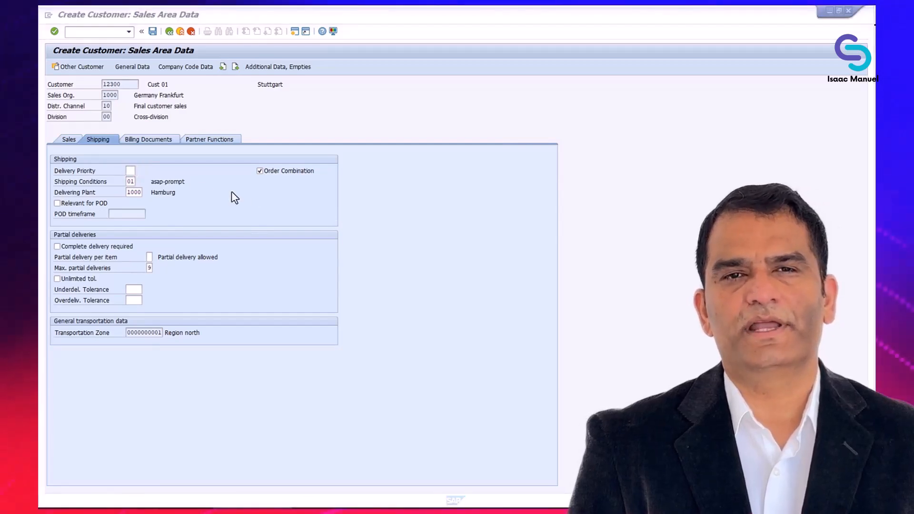
# Set Incoterms EXW and terms of payment 0001 in the customer's billing document data.
pyautogui.click(162, 141)
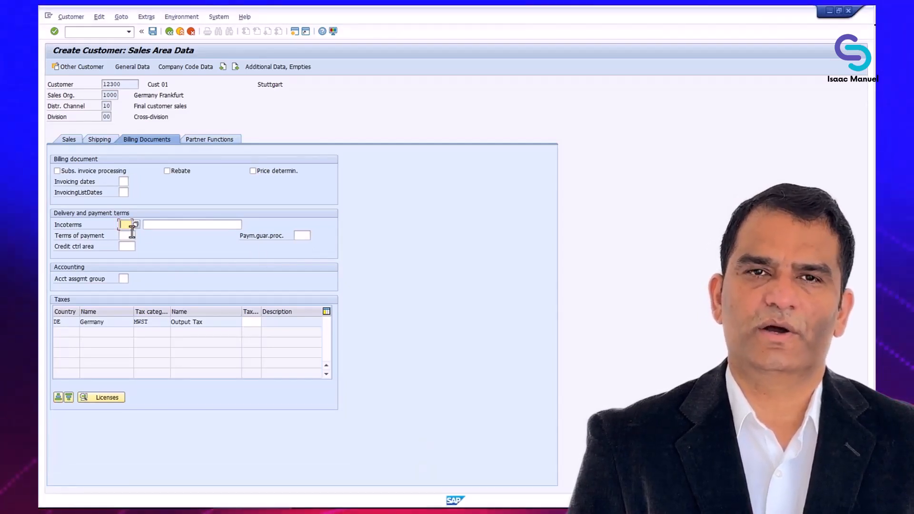
pyautogui.write('E')
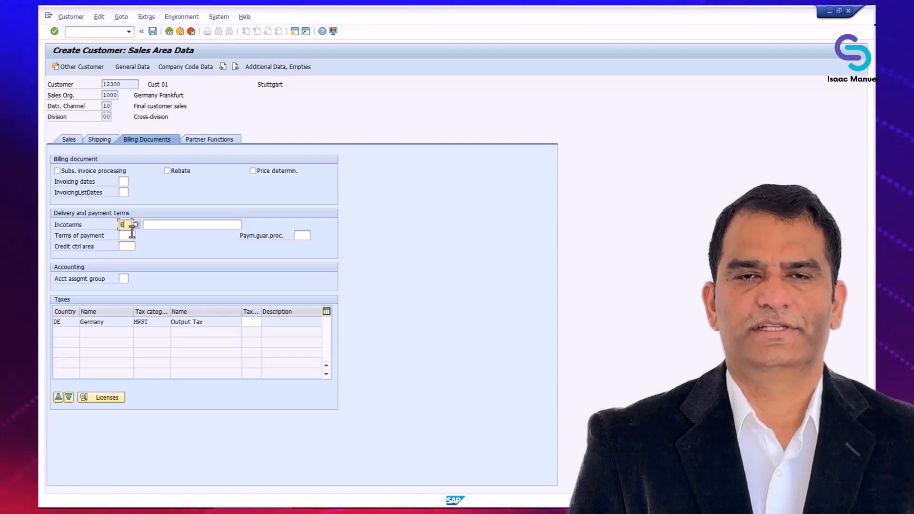
pyautogui.write('XW')
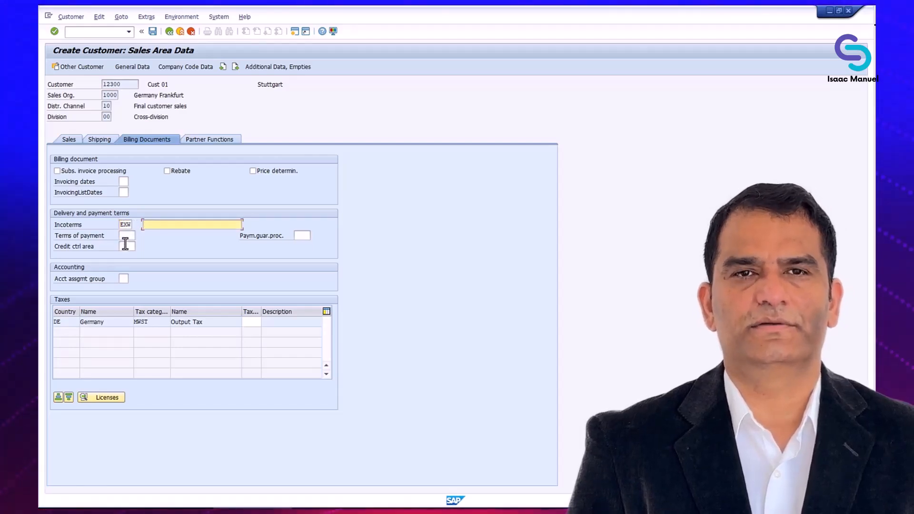
pyautogui.click(127, 236)
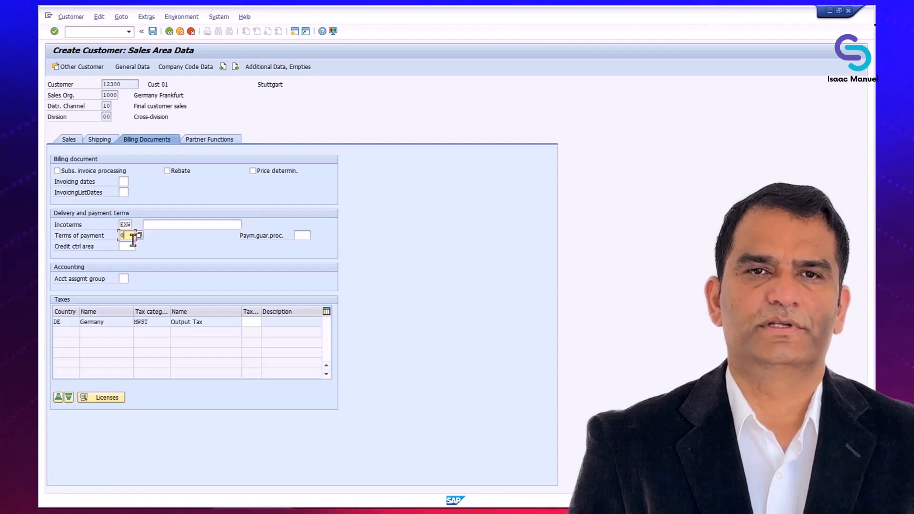
pyautogui.press('Tab')
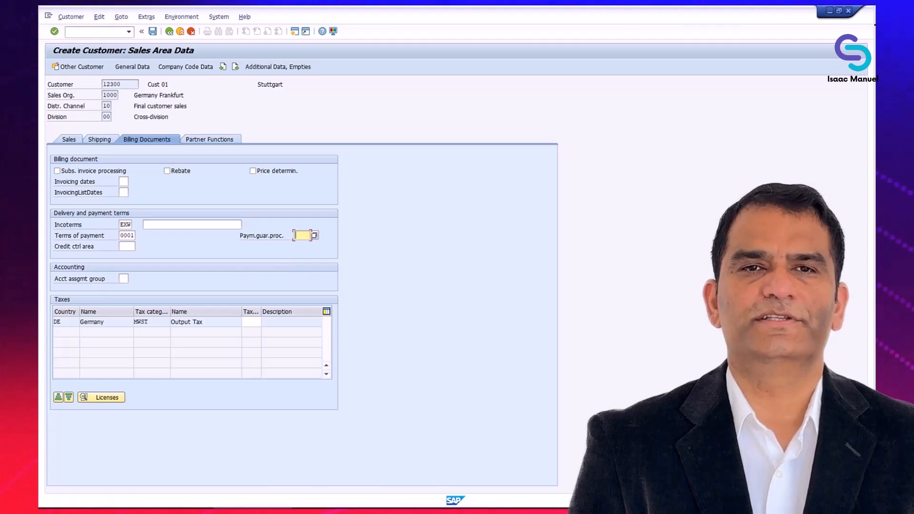
pyautogui.press('Return')
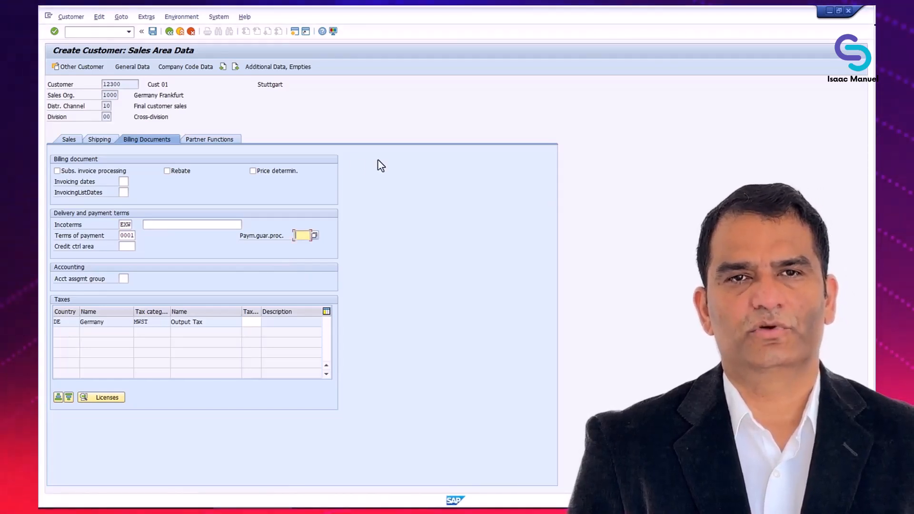
# Set the tax classification to 1 for Germany's MWST output tax in the customer's billing data.
pyautogui.click(251, 322)
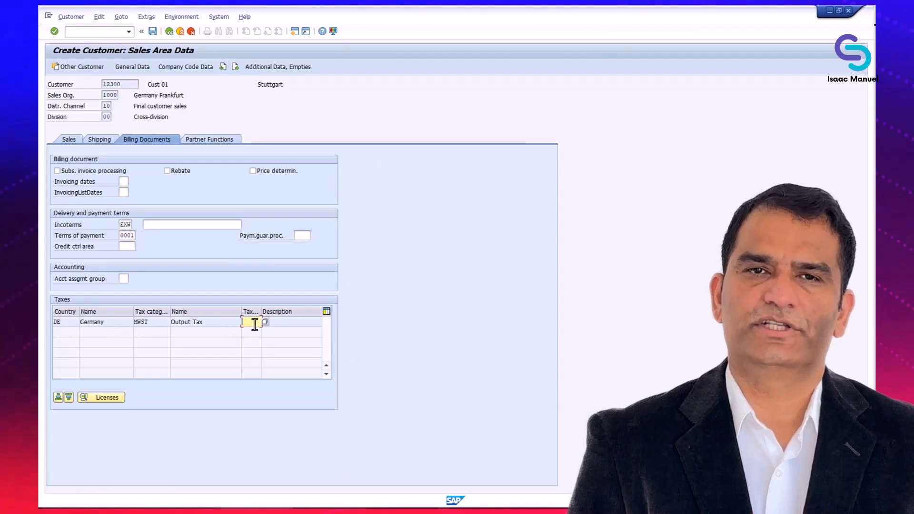
pyautogui.write('1')
pyautogui.press('Return')
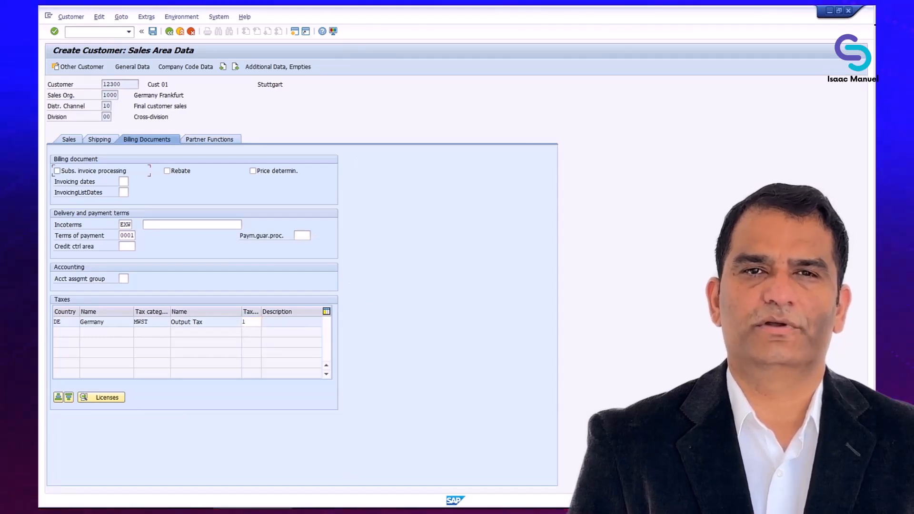